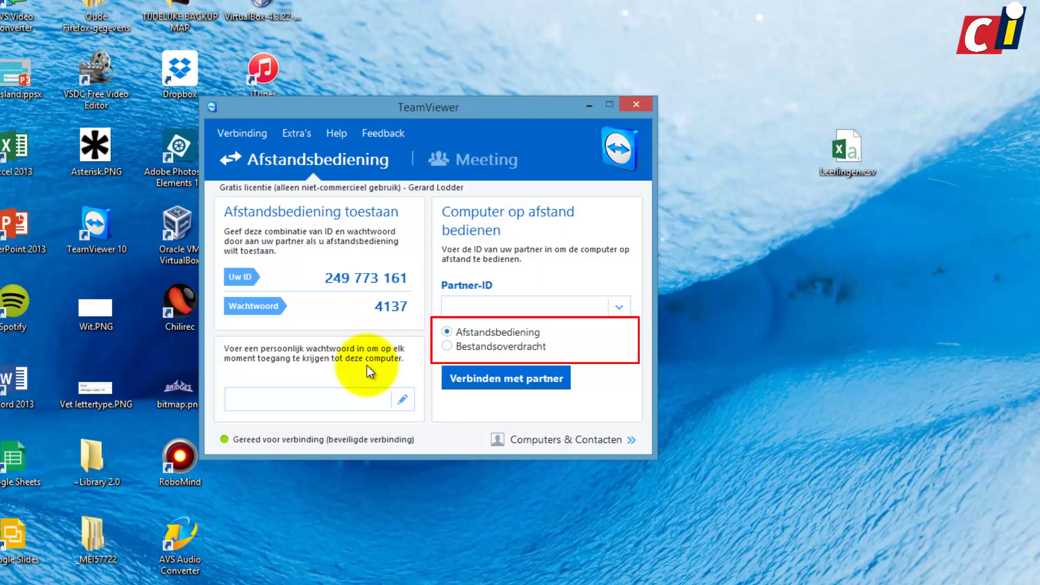
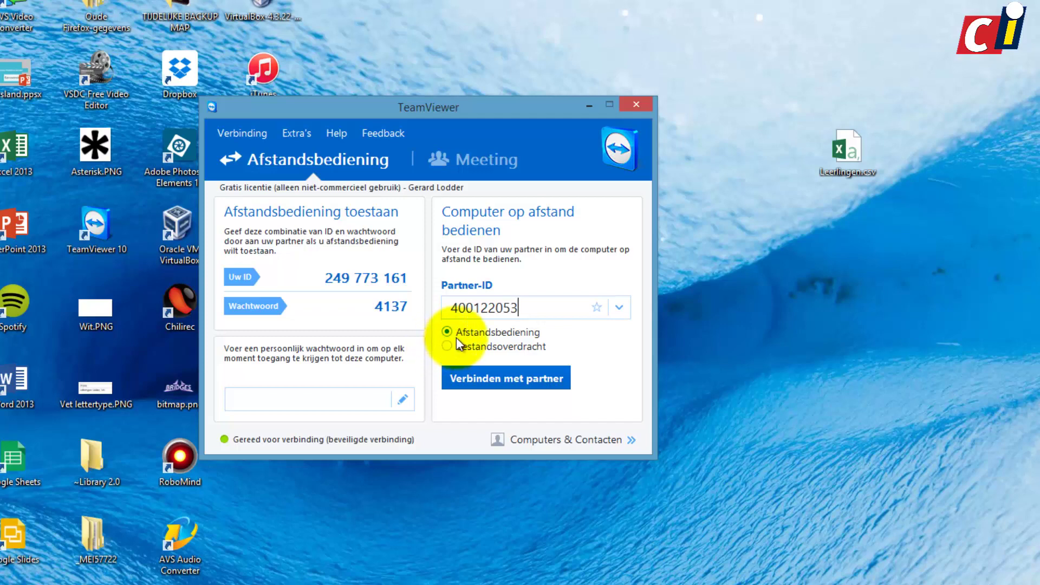
Step: Connect to the partner computer using its pasted ID and the partner's password
{"action": "left_click", "coordinate": [478, 378]}
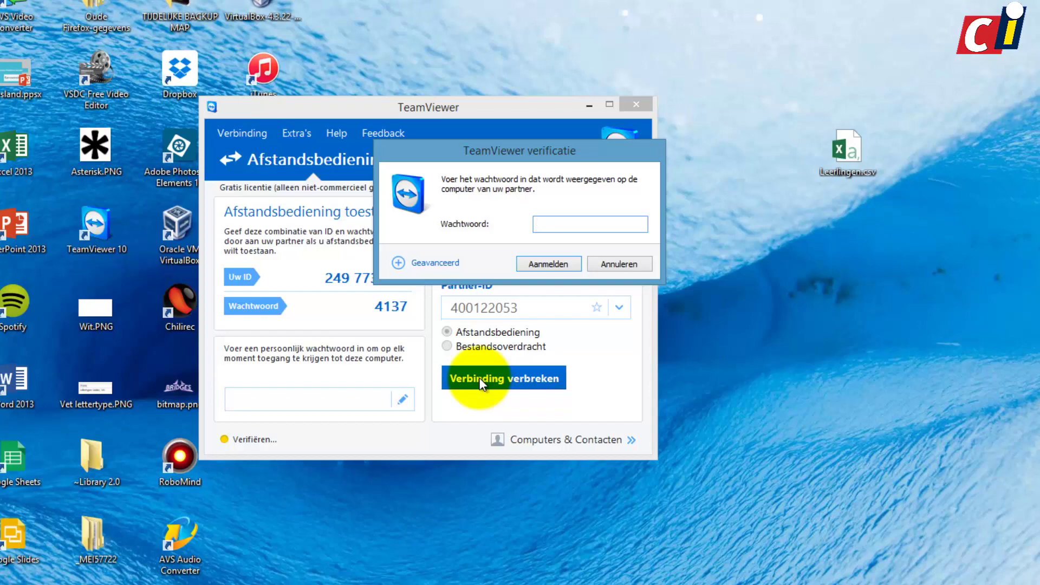
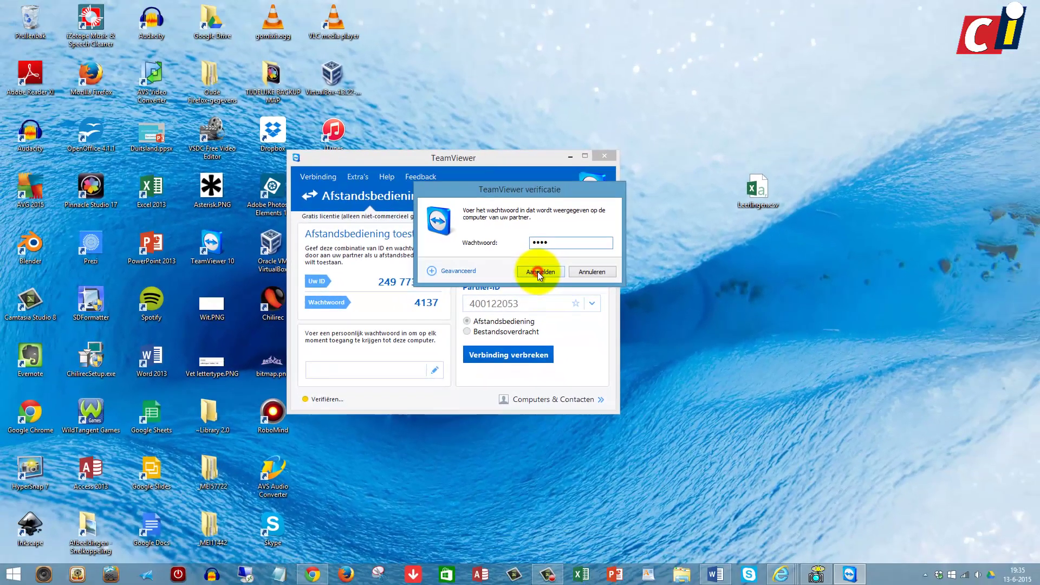
{"action": "left_click", "coordinate": [542, 268]}
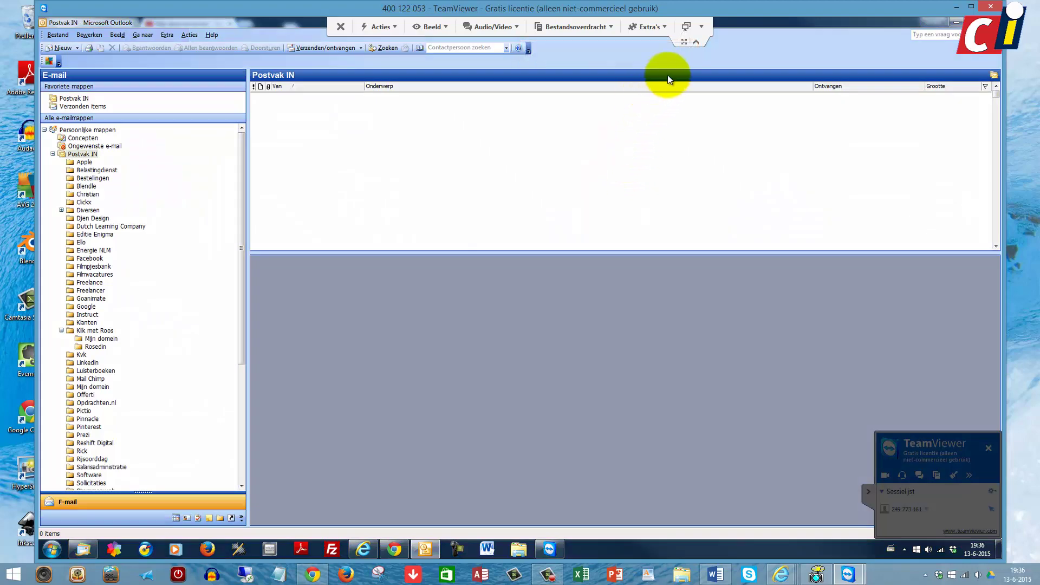
Step: View the partner's second monitor and back, then swap sides via Acties > Van kant wisselen met partner
{"action": "left_click", "coordinate": [686, 27]}
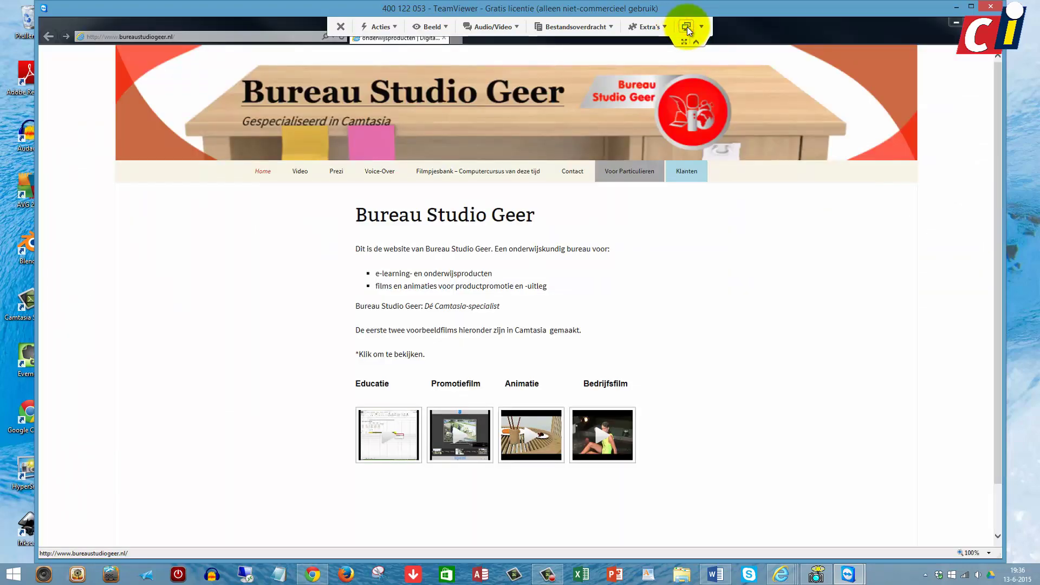
{"action": "left_click", "coordinate": [687, 27]}
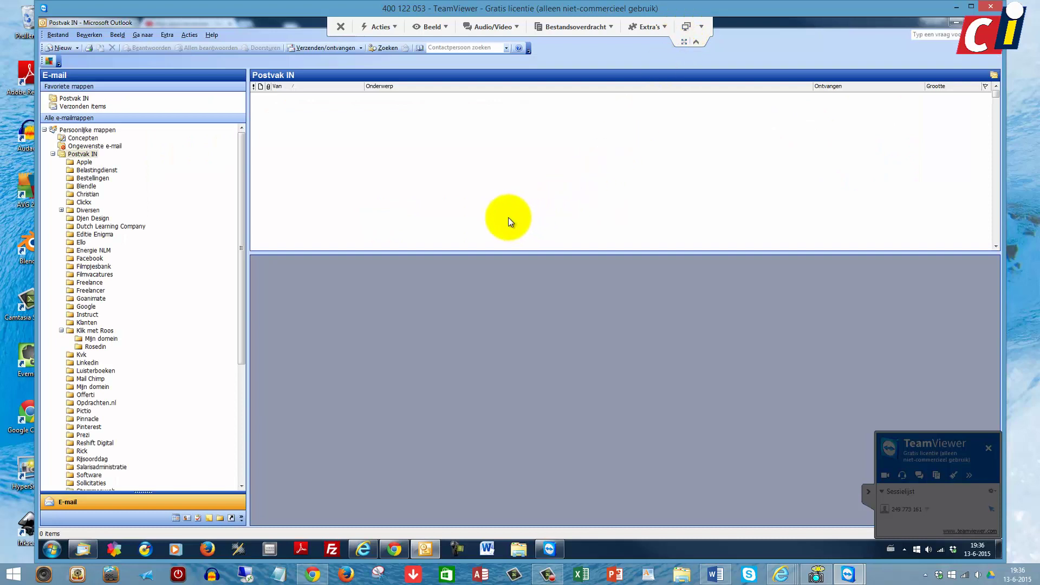
{"action": "left_click", "coordinate": [383, 27]}
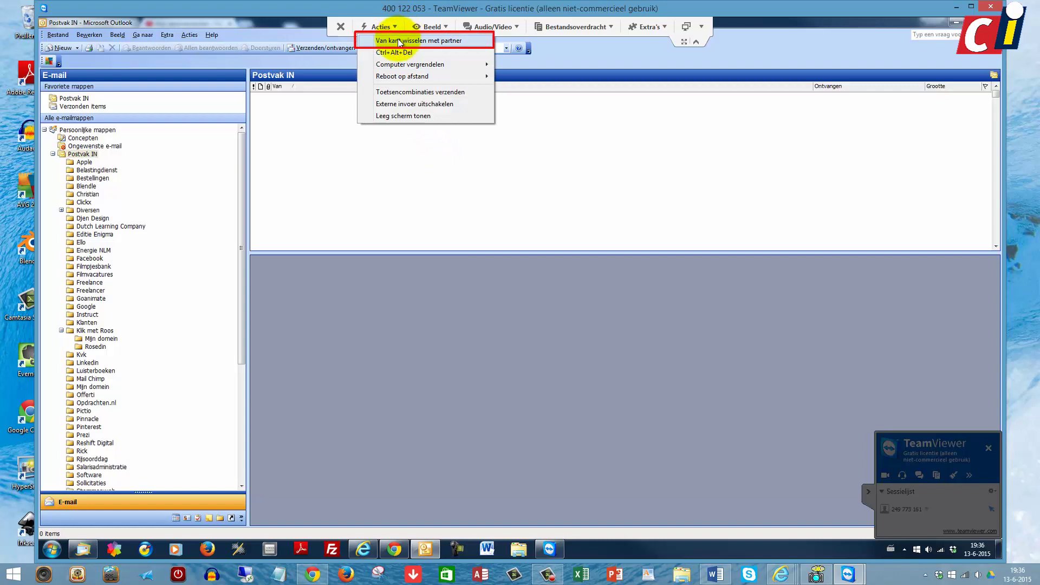
{"action": "left_click", "coordinate": [399, 41]}
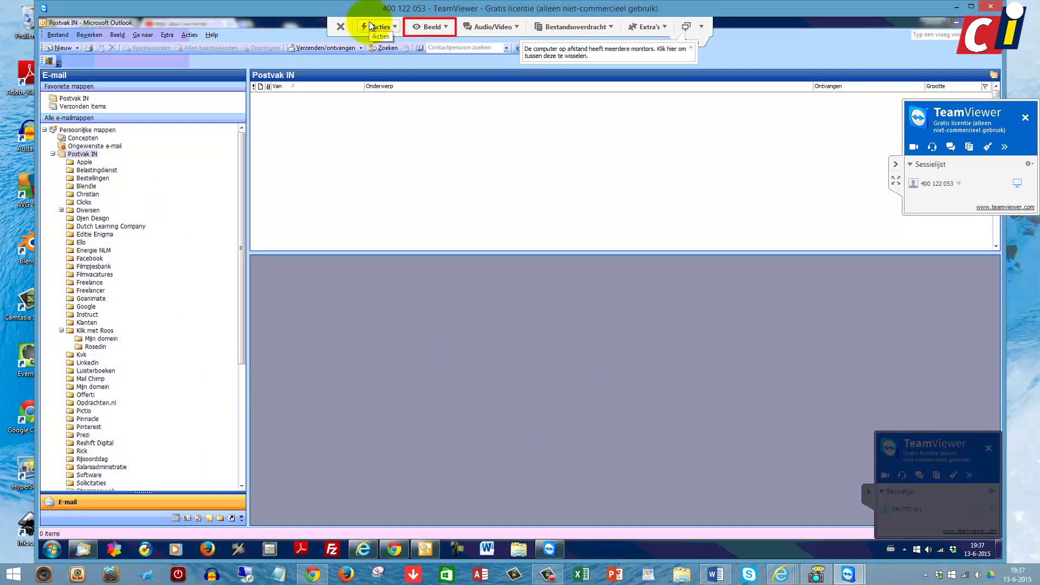
Step: Show the remote cursor, add Audio with the microphone unmuted, and add a Chatten box
{"action": "left_click", "coordinate": [422, 29]}
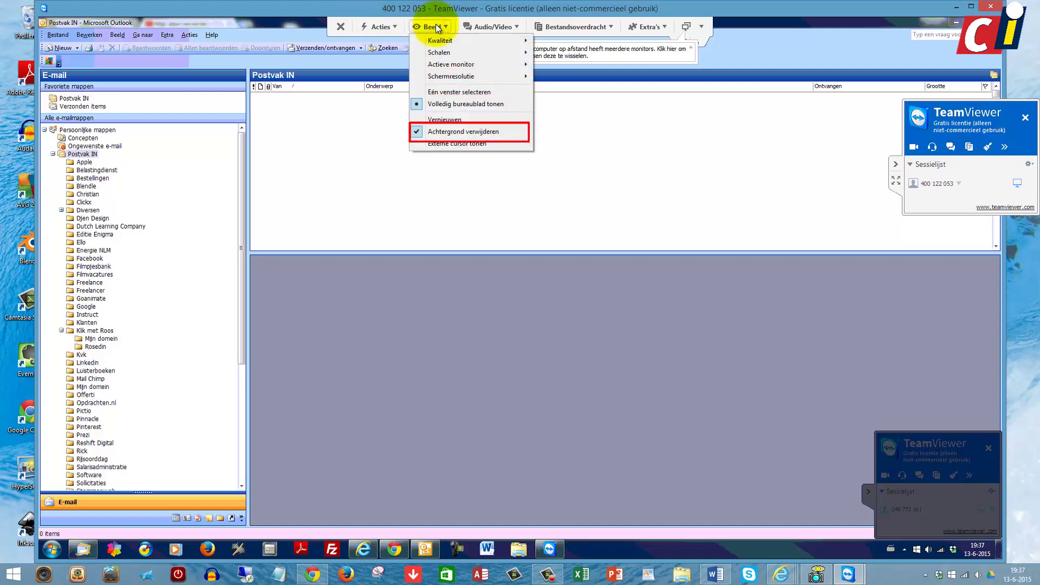
{"action": "left_click", "coordinate": [465, 145]}
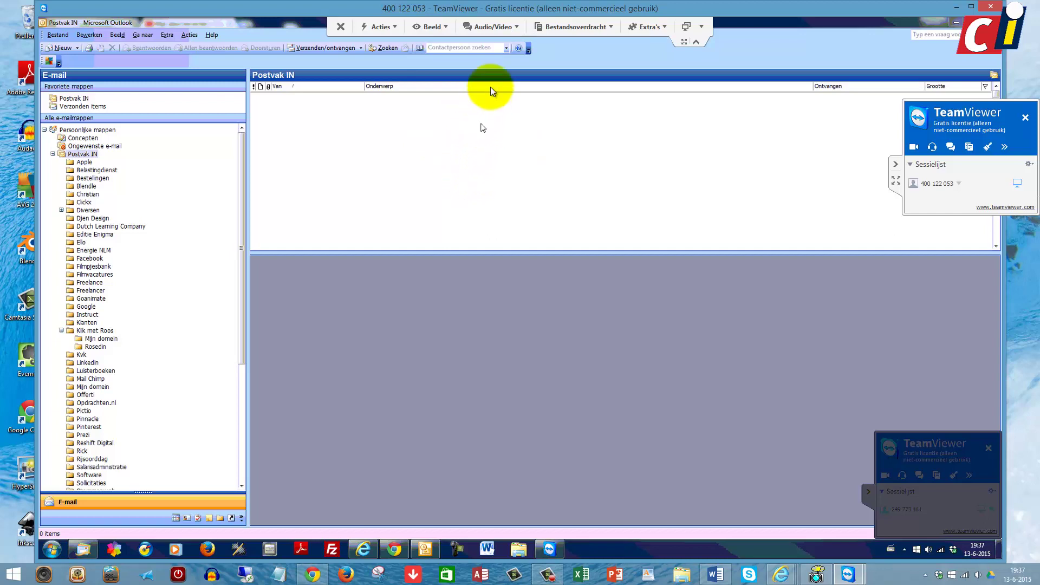
{"action": "left_click", "coordinate": [499, 26]}
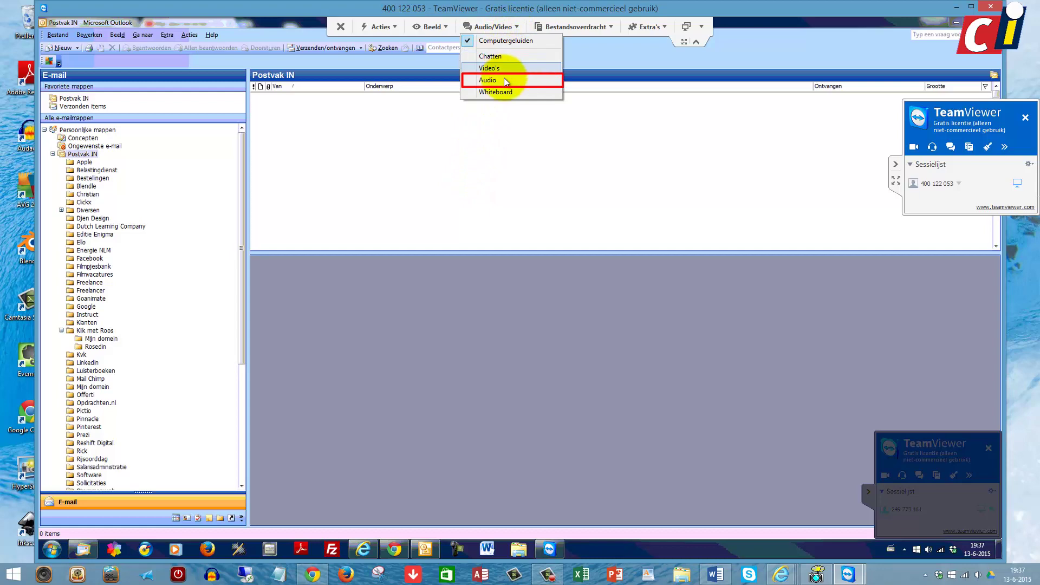
{"action": "left_click", "coordinate": [504, 80]}
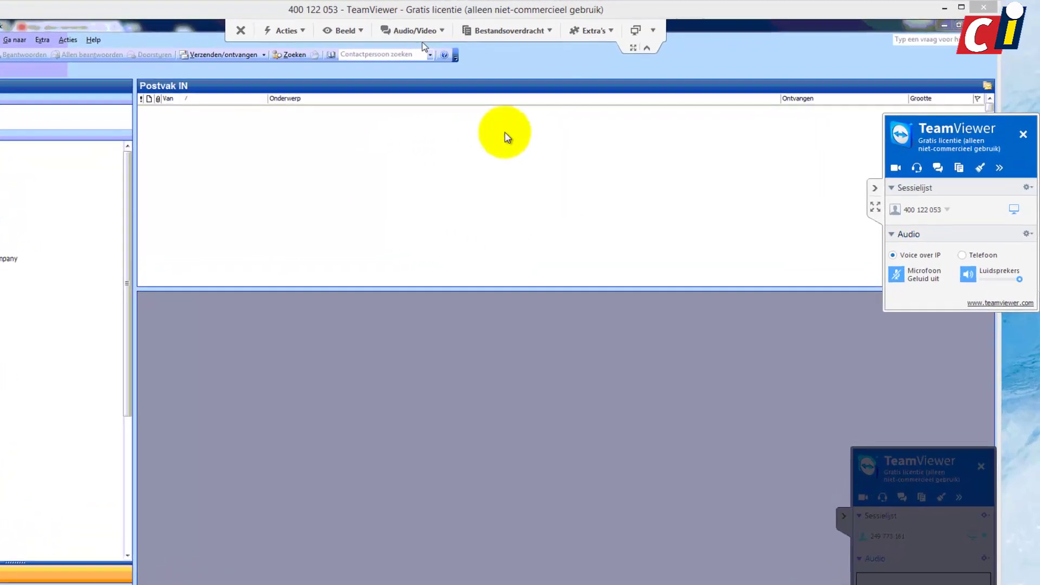
{"action": "left_click", "coordinate": [896, 275]}
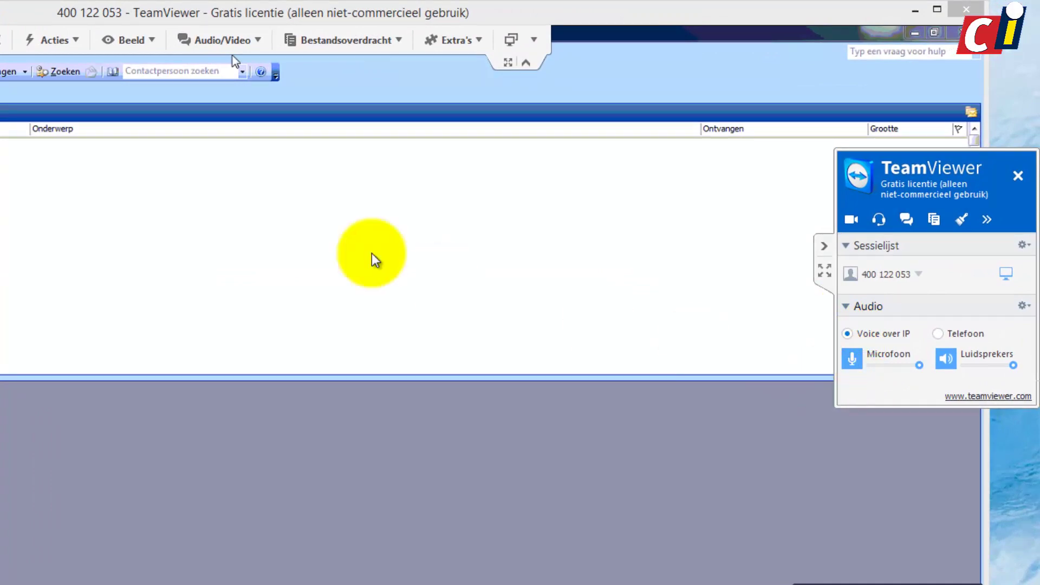
{"action": "left_click", "coordinate": [255, 40]}
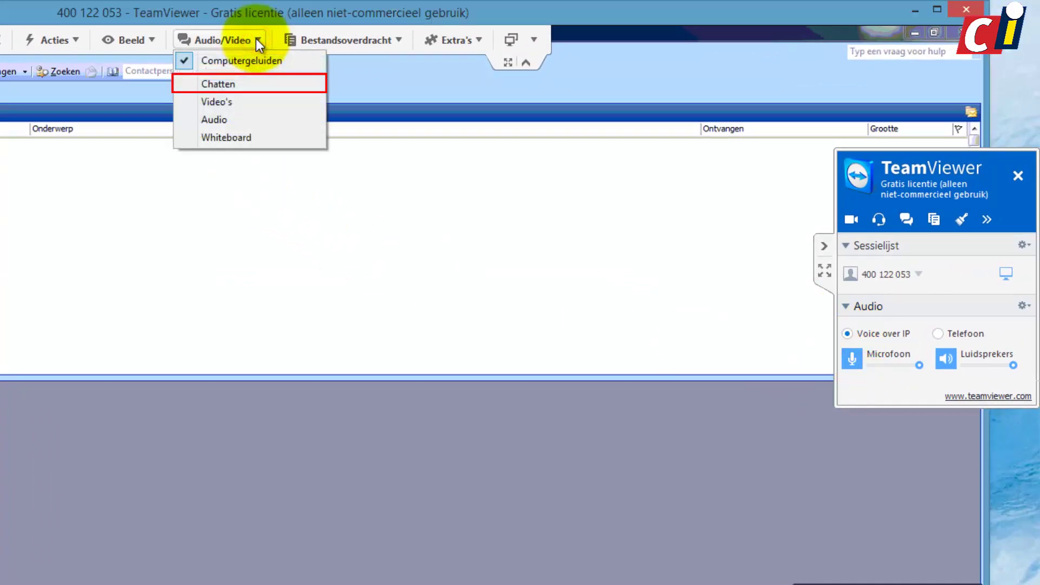
{"action": "left_click", "coordinate": [243, 87]}
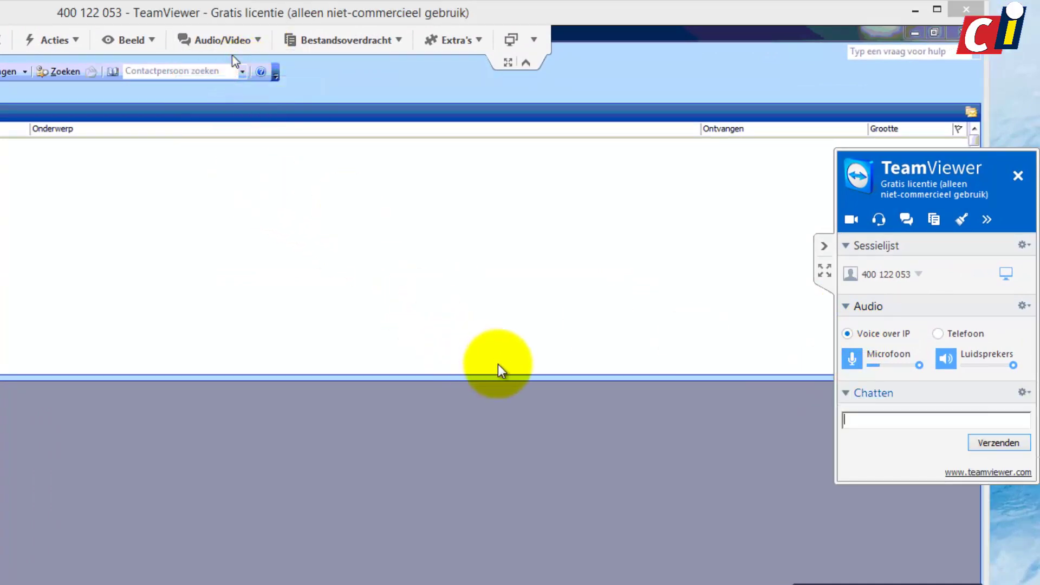
{"action": "left_click", "coordinate": [480, 41]}
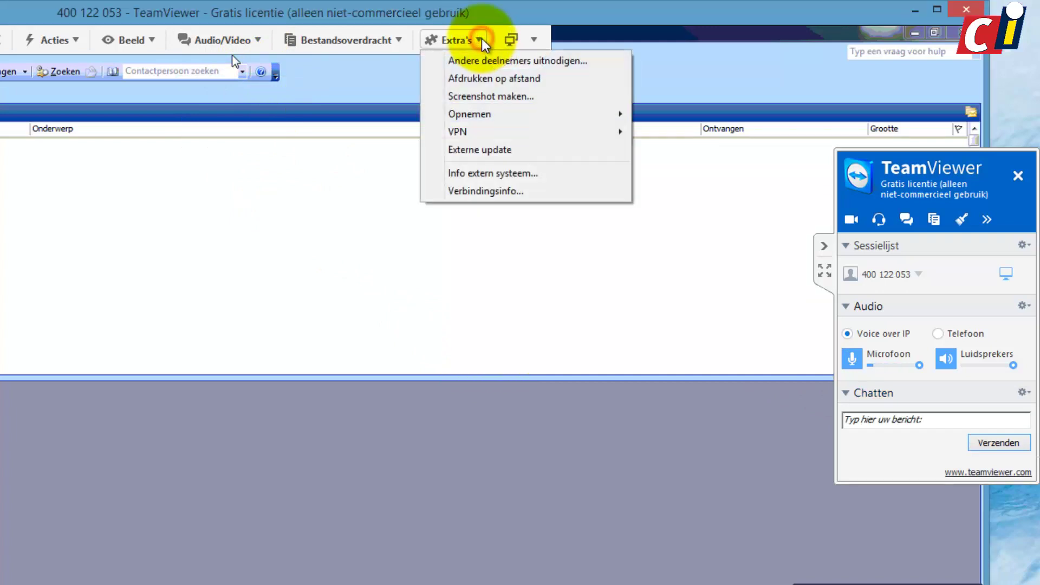
{"action": "left_click", "coordinate": [483, 96]}
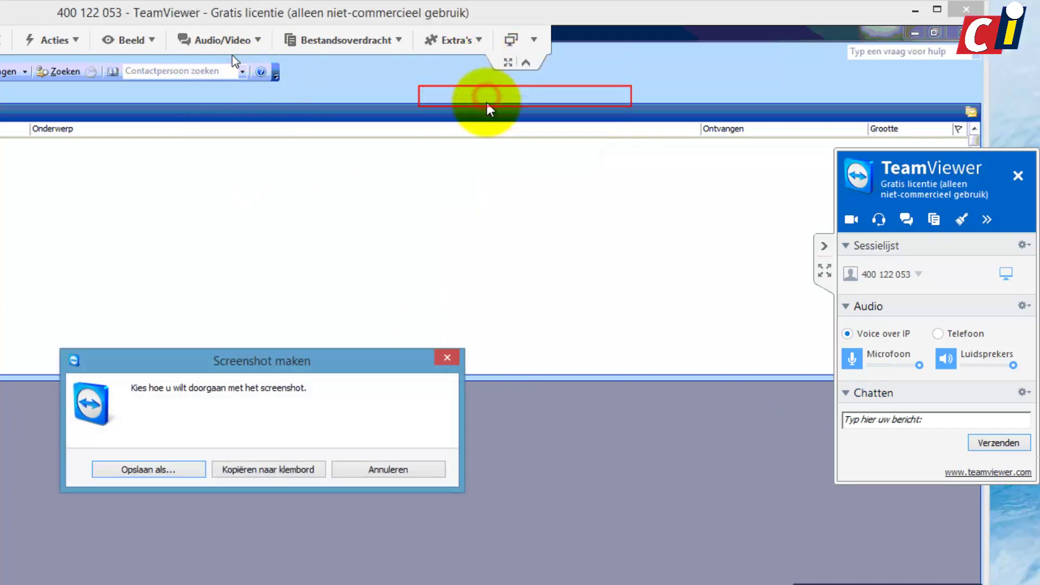
{"action": "left_click", "coordinate": [373, 469]}
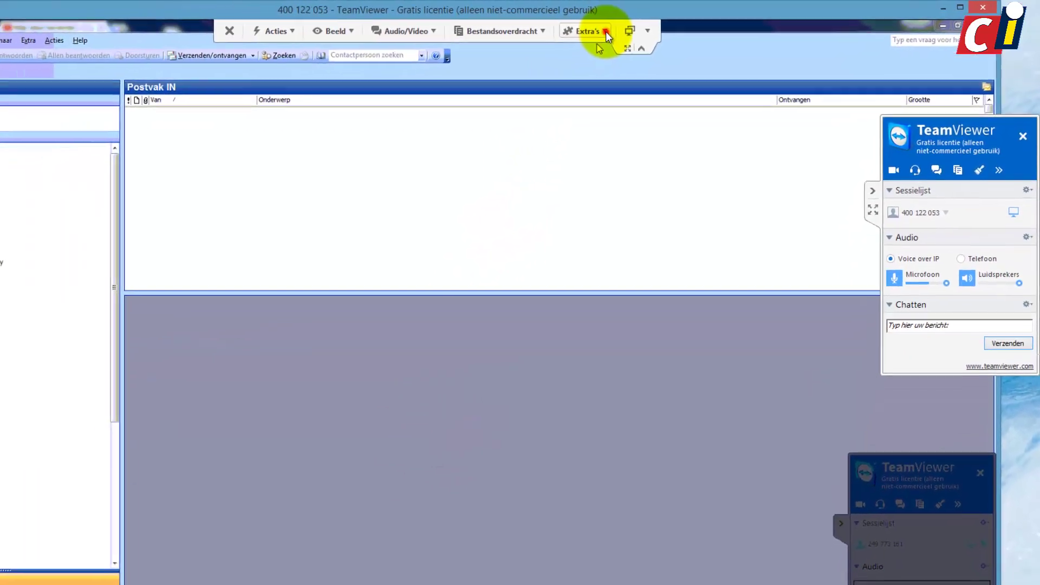
{"action": "left_click", "coordinate": [479, 39]}
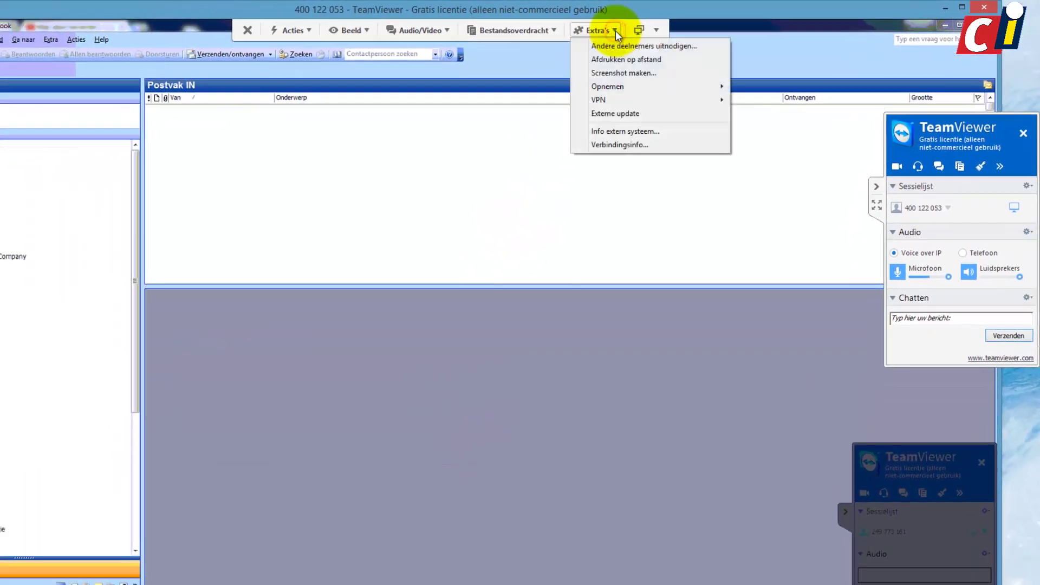
{"action": "left_click", "coordinate": [610, 134]}
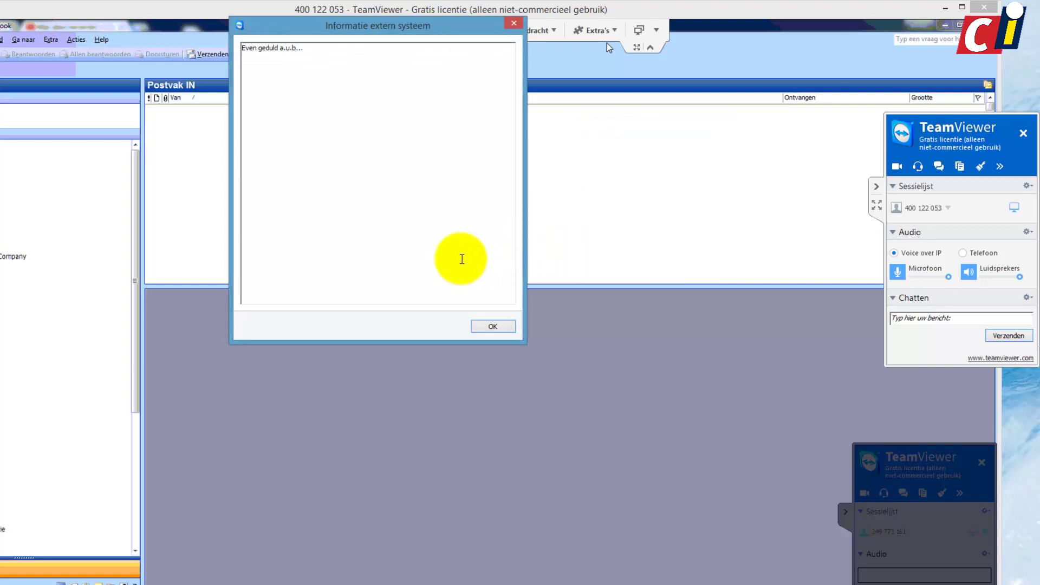
{"action": "left_click", "coordinate": [483, 325]}
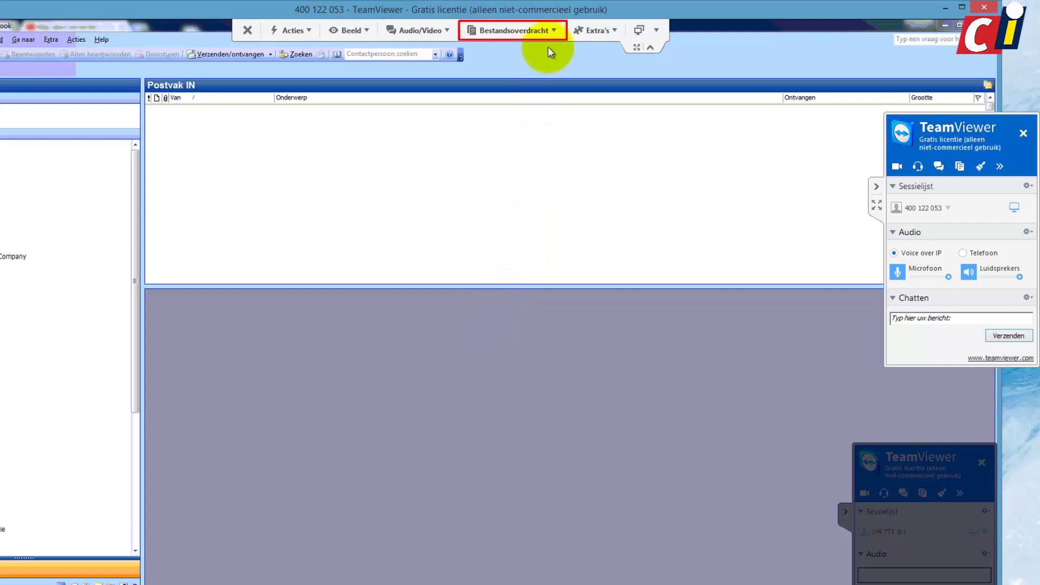
Step: Send 00466.MTS from Lokale computer to Externe computer in the file transfer window
{"action": "left_click", "coordinate": [552, 30]}
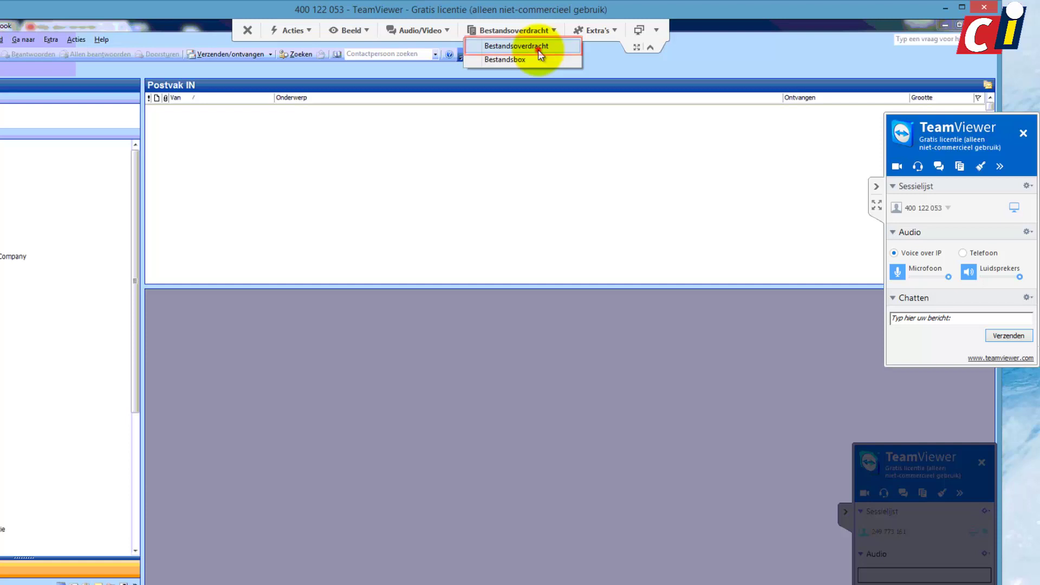
{"action": "left_click", "coordinate": [539, 50]}
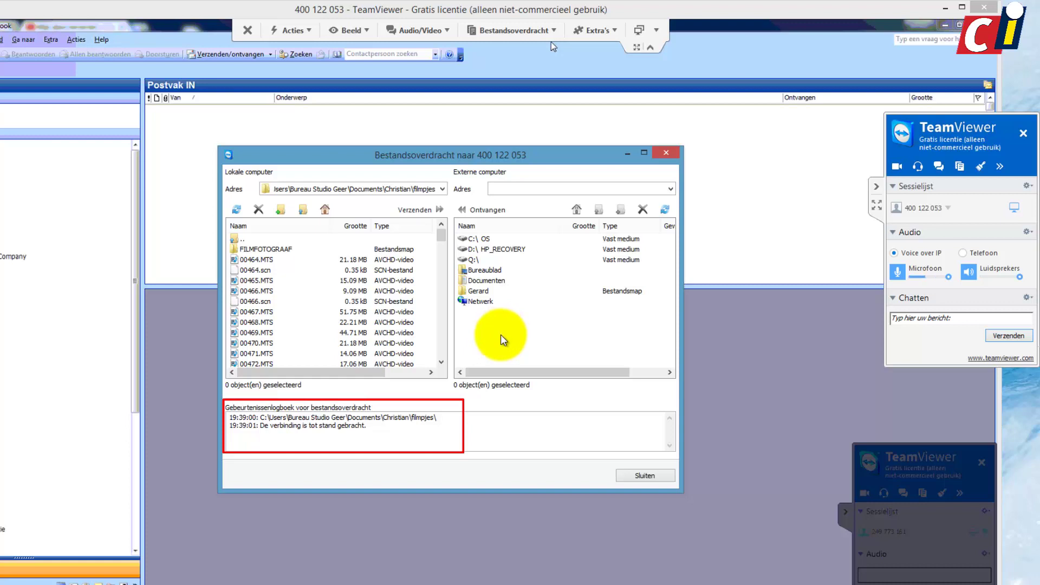
{"action": "left_click", "coordinate": [265, 292]}
{"action": "left_click_drag", "start_coordinate": [265, 295], "coordinate": [480, 285]}
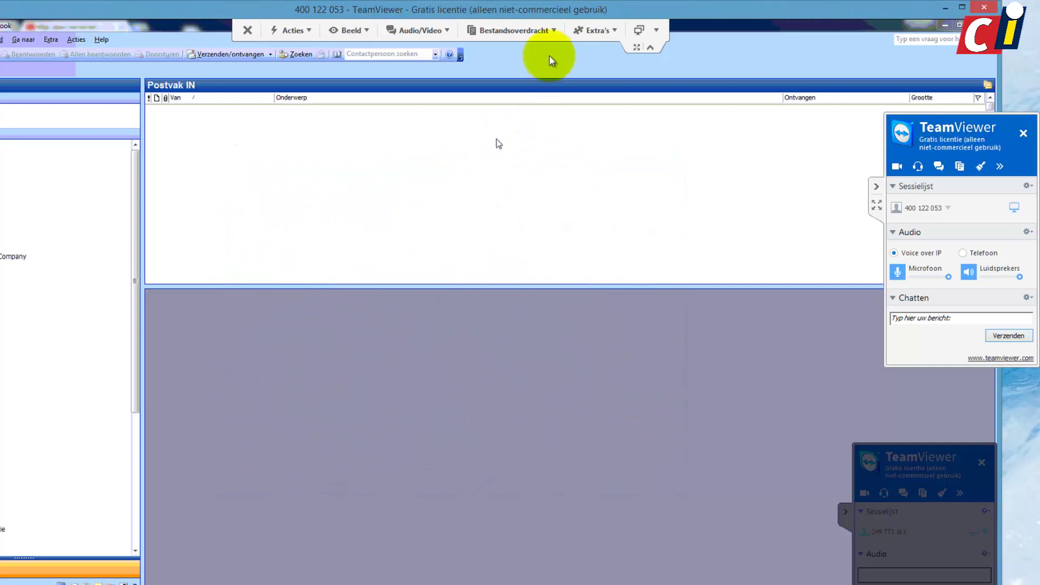
Step: Add a Bestandsbox section, cancel its cloud-account dialog, and end the remote session
{"action": "left_click", "coordinate": [555, 30]}
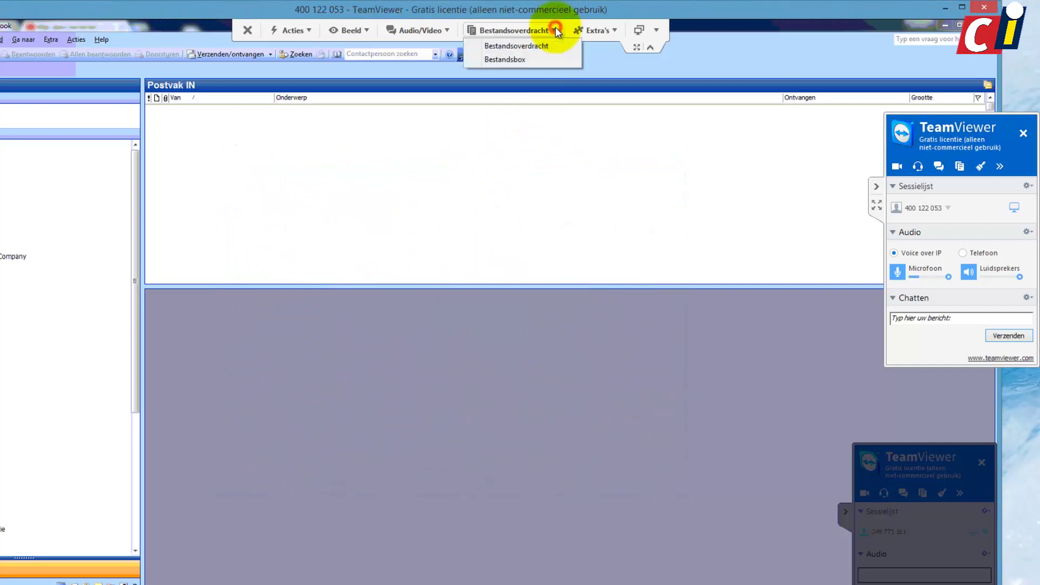
{"action": "left_click", "coordinate": [539, 58]}
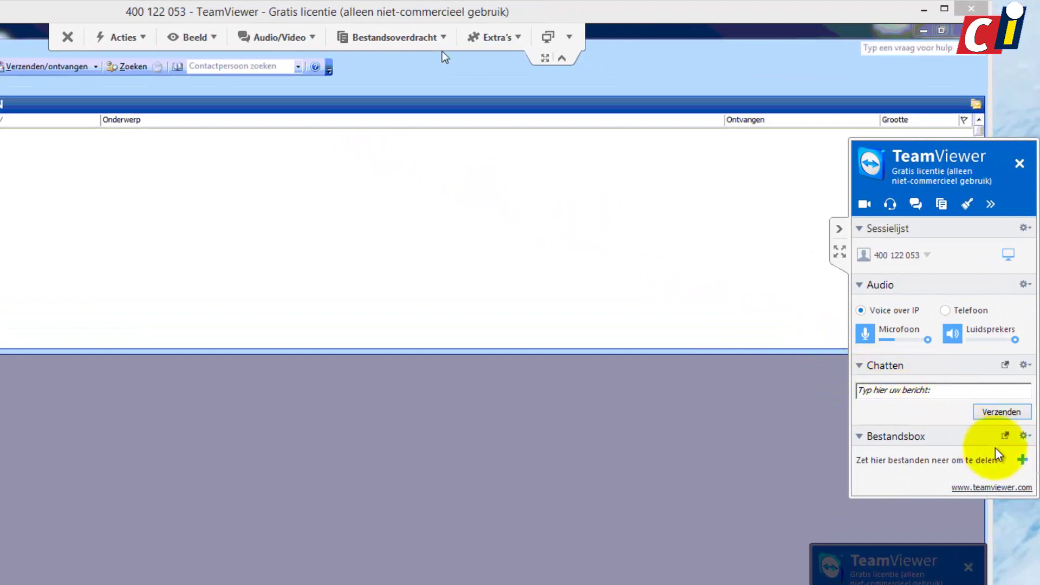
{"action": "left_click", "coordinate": [1022, 461]}
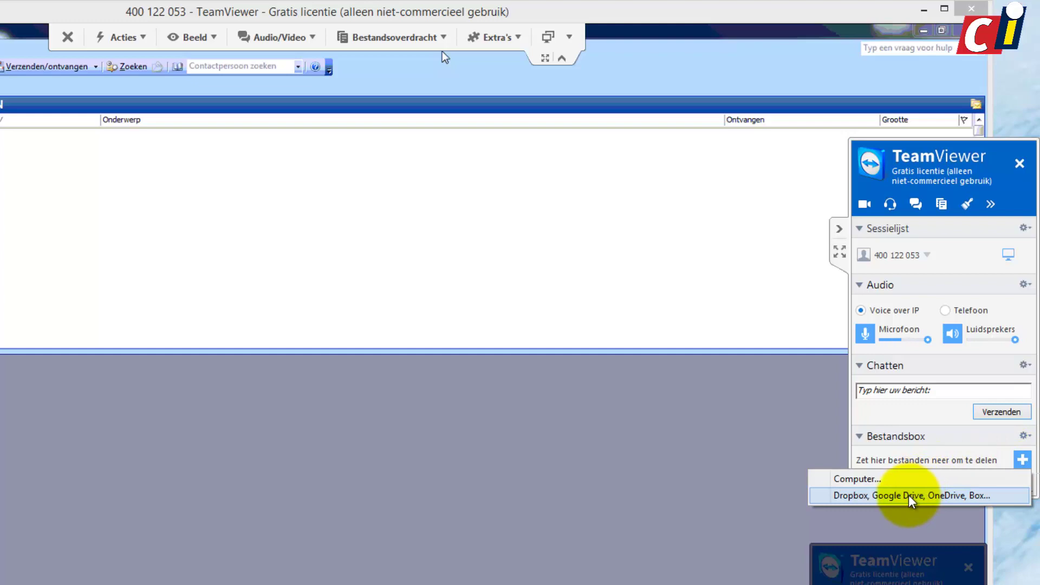
{"action": "left_click", "coordinate": [910, 496]}
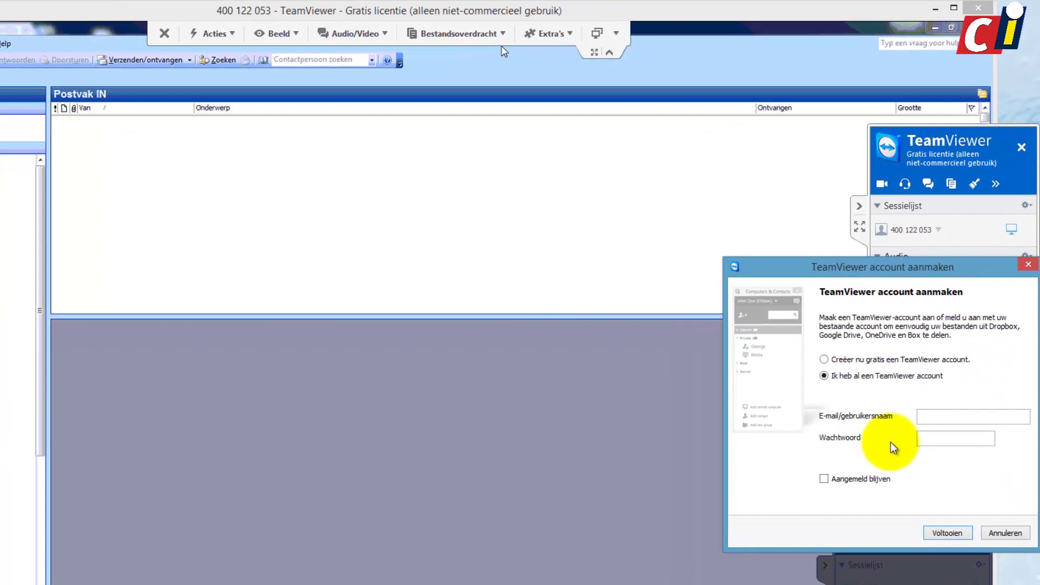
{"action": "left_click", "coordinate": [1003, 533]}
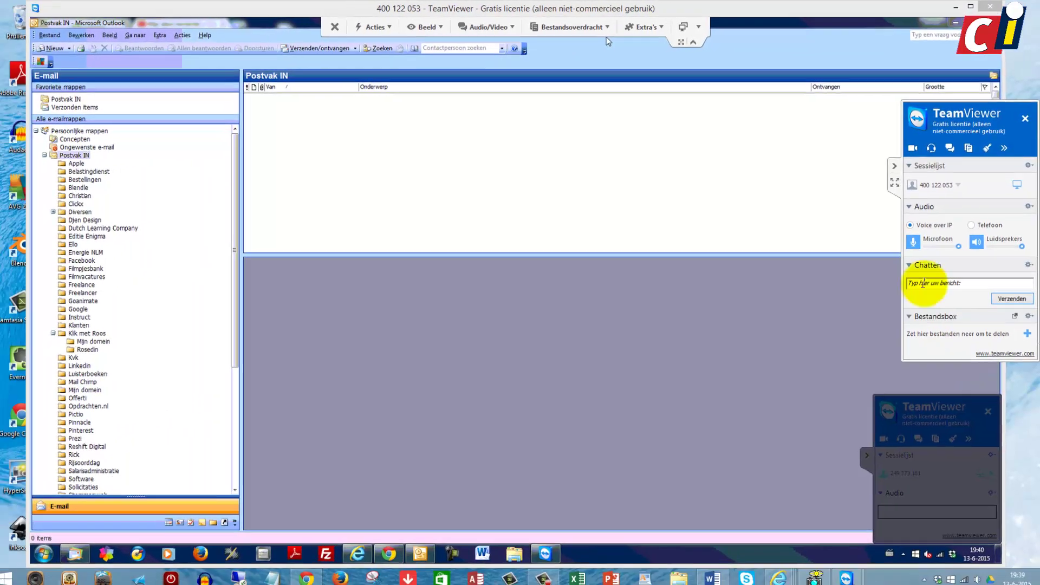
{"action": "left_click", "coordinate": [246, 29]}
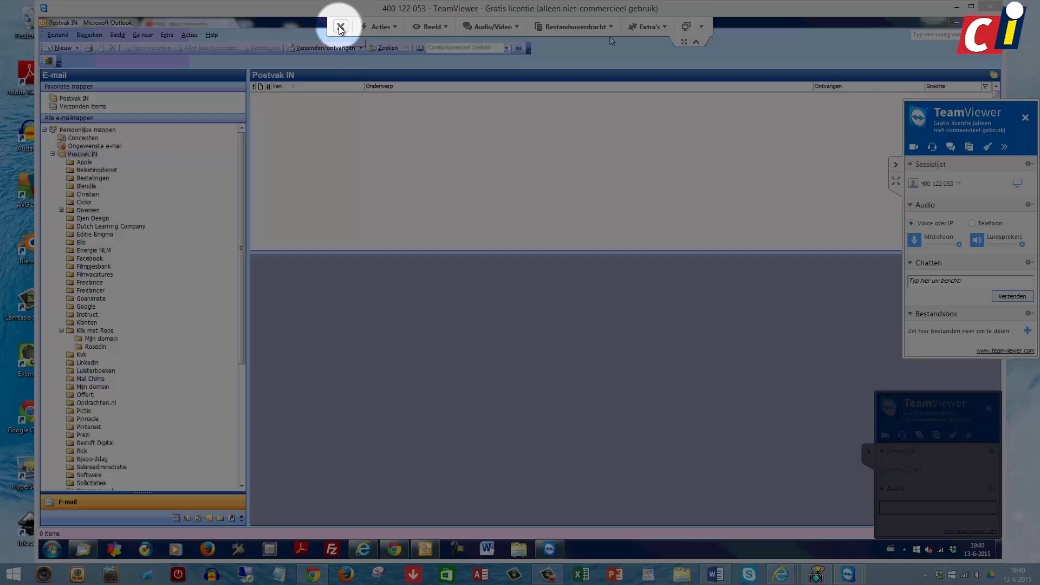